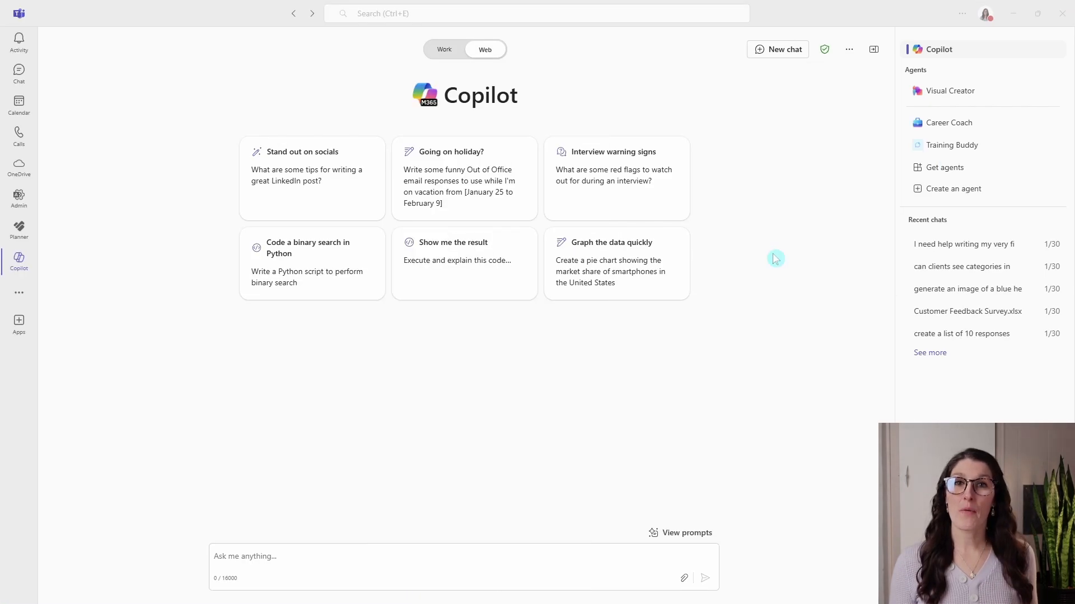
Open the agent catalogue and view the details of the Priority Matrix agent.
left_click(958, 168)
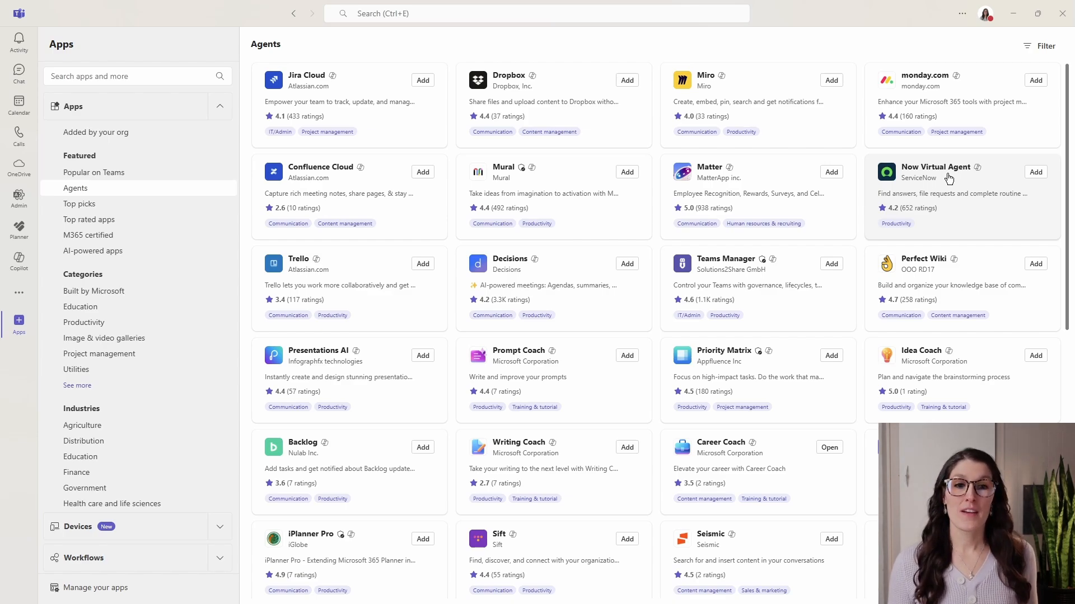
left_click(748, 362)
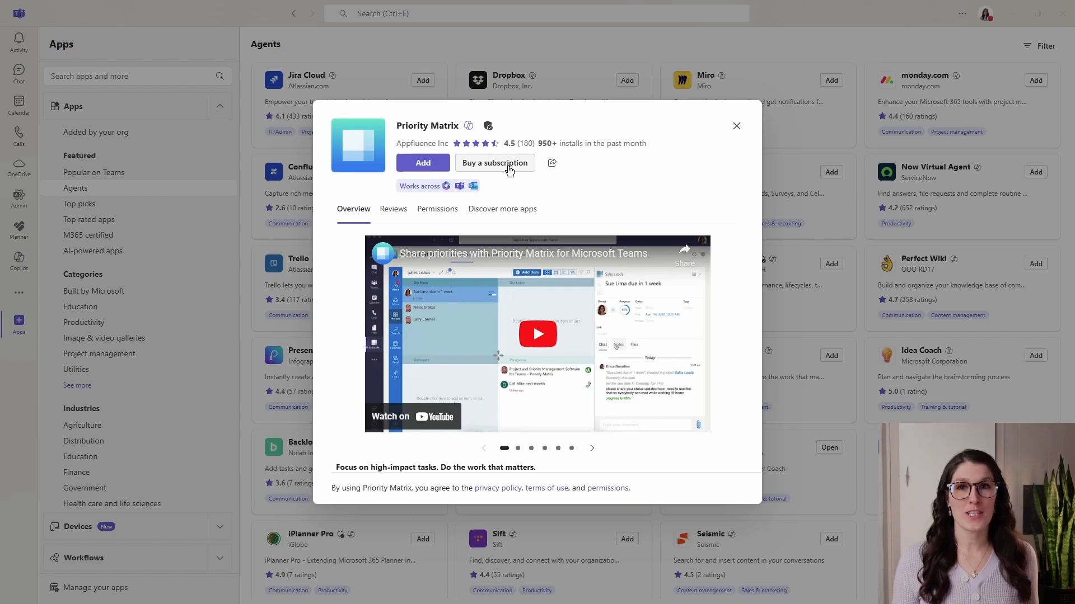
left_click(735, 127)
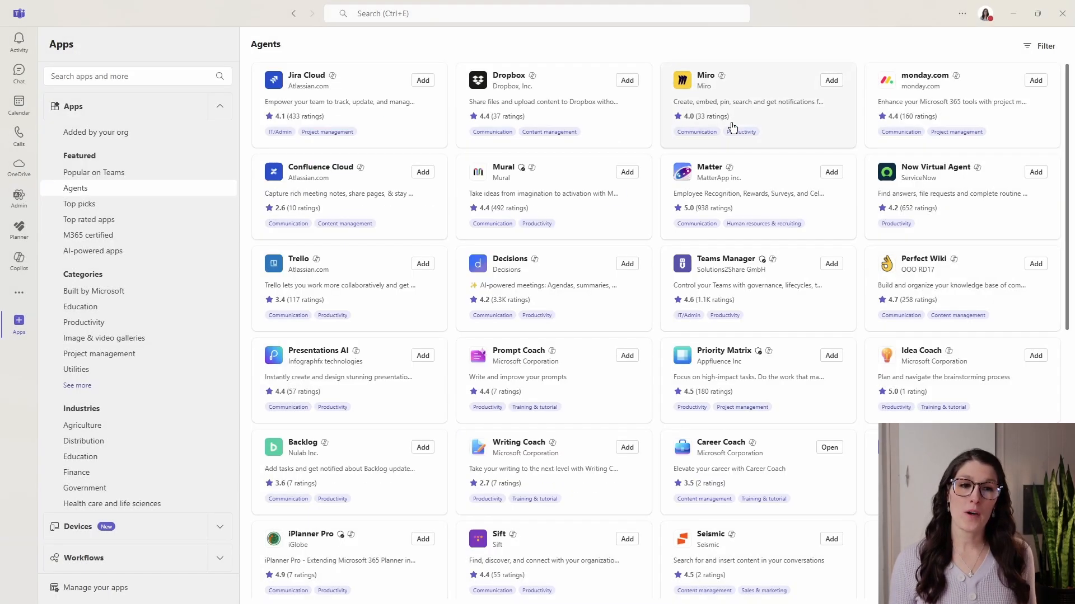
Add the Idea Coach agent from the catalogue and pin it in the agents list.
left_click(968, 356)
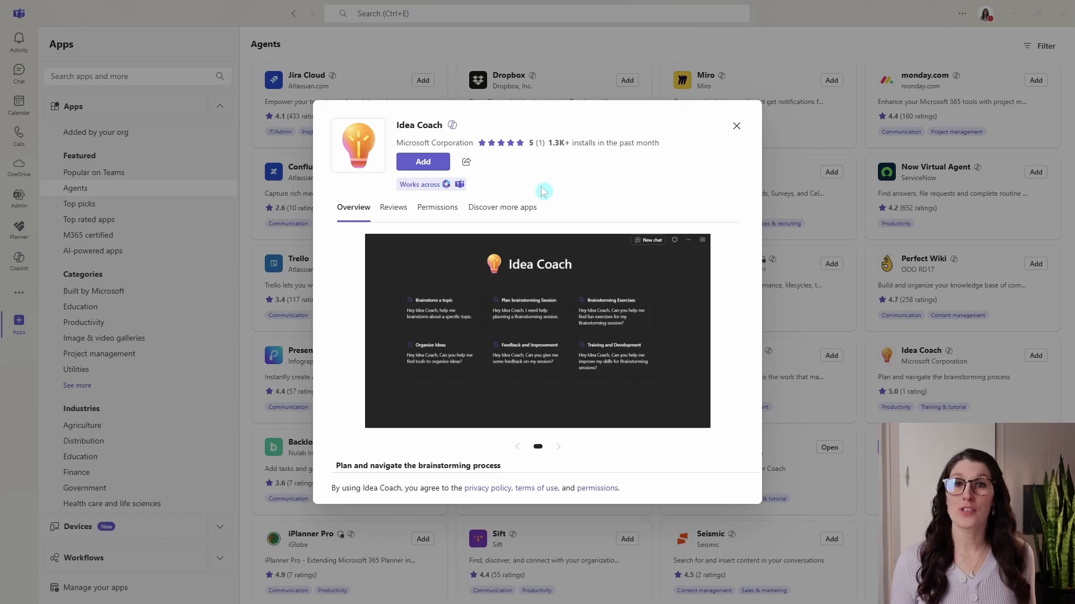
left_click(417, 162)
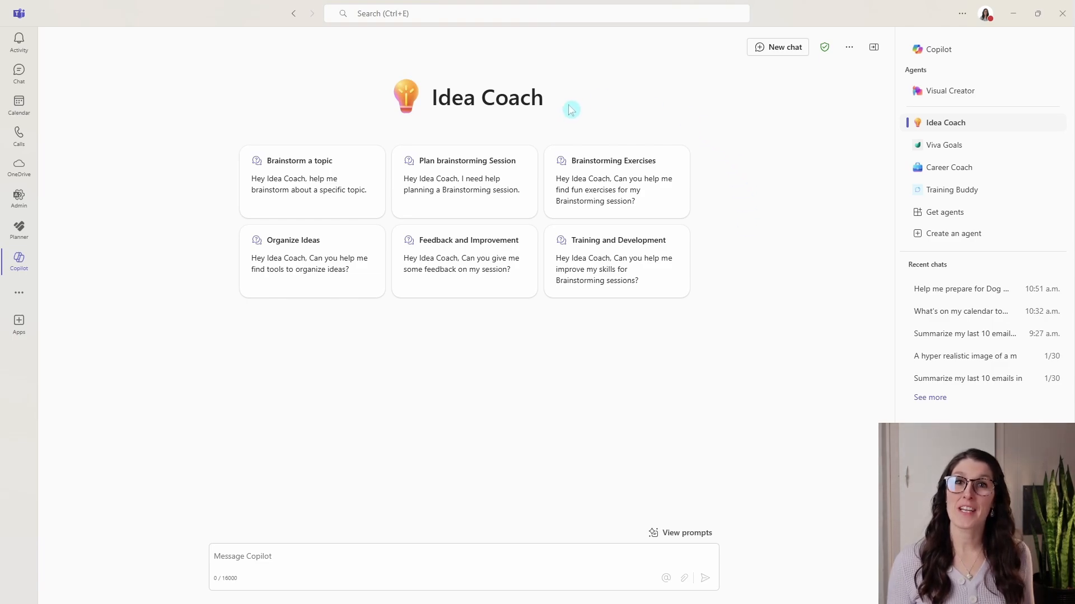
mouse_move(984, 126)
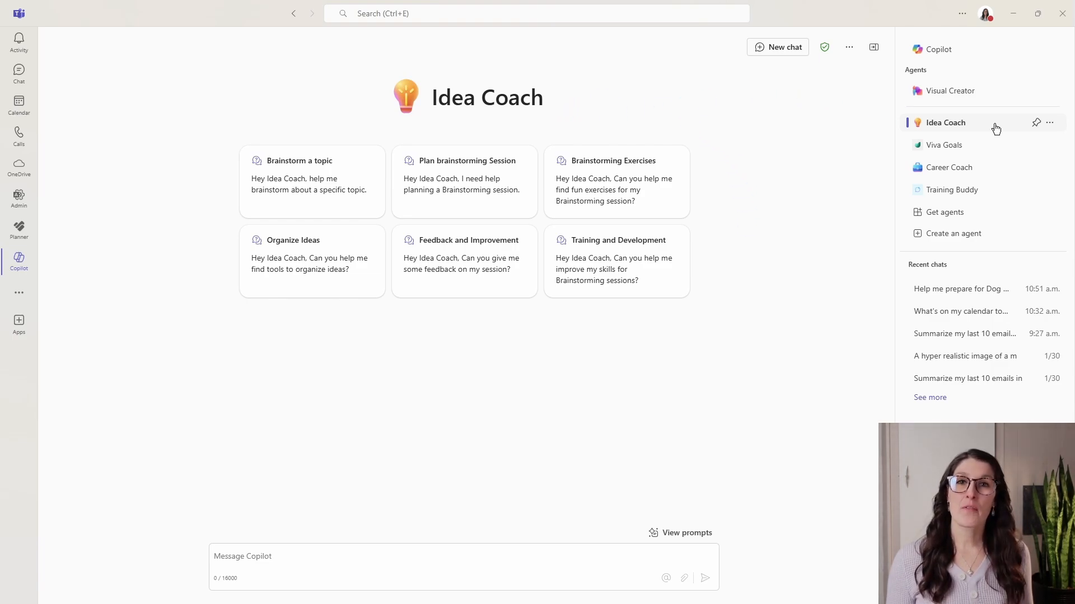
left_click(1036, 122)
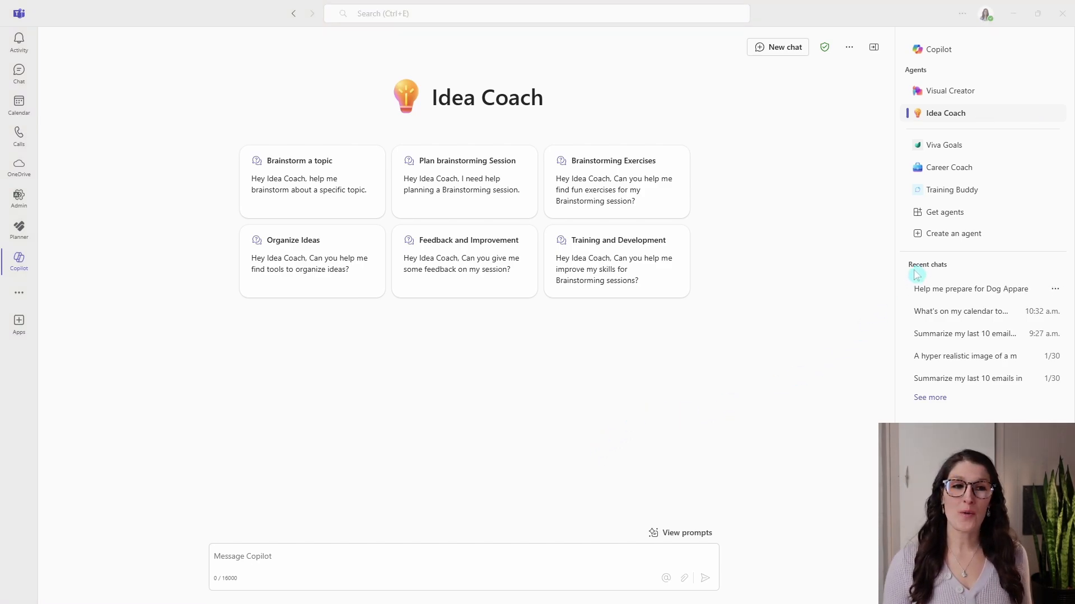
Start creating a new agent and describe its purpose as "To help our sales marketing team draft marketing content for our dog apparel products.".
left_click(938, 238)
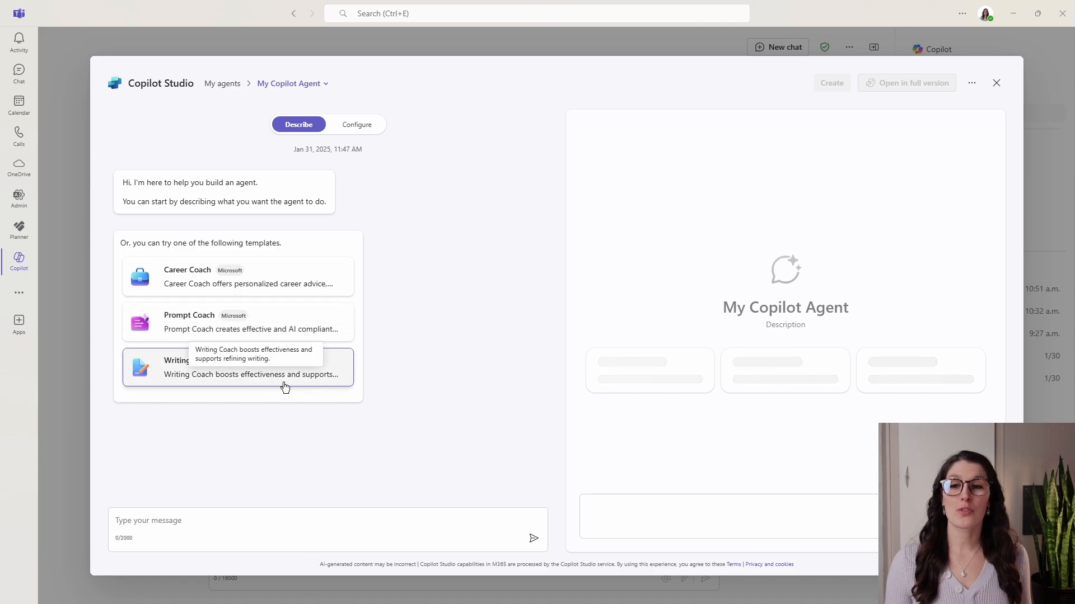
left_click(225, 518)
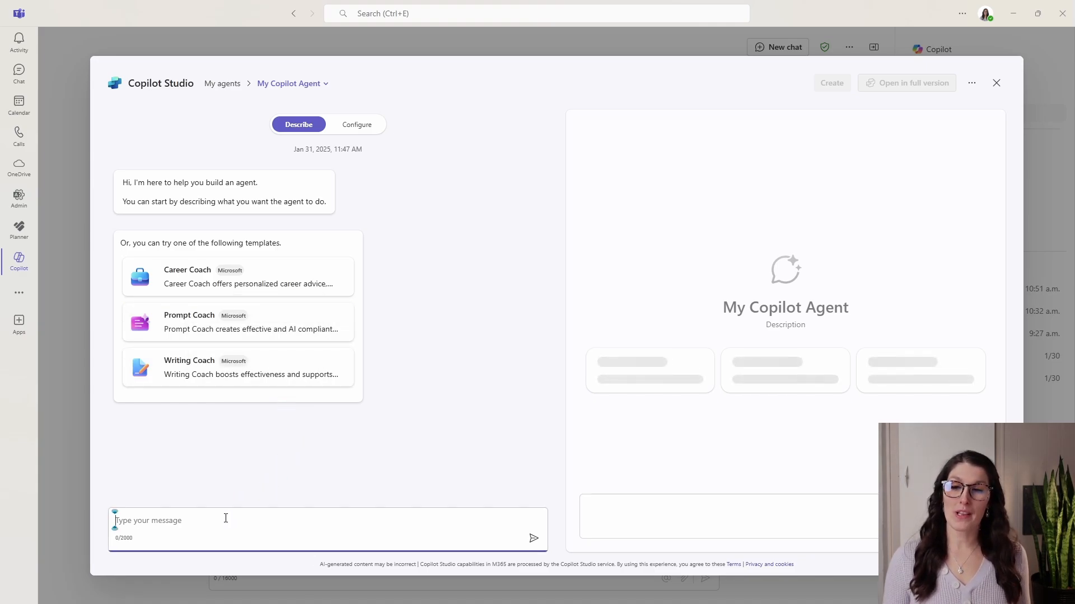
type("To help our sales marketing team draft marketing content for our dog apparel products.")
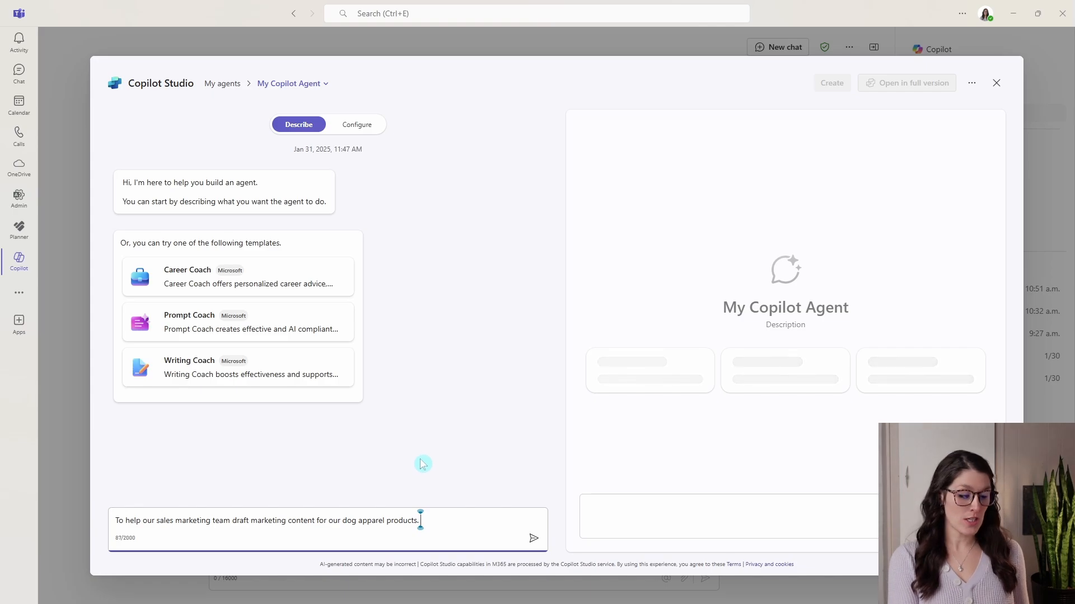
key("Return")
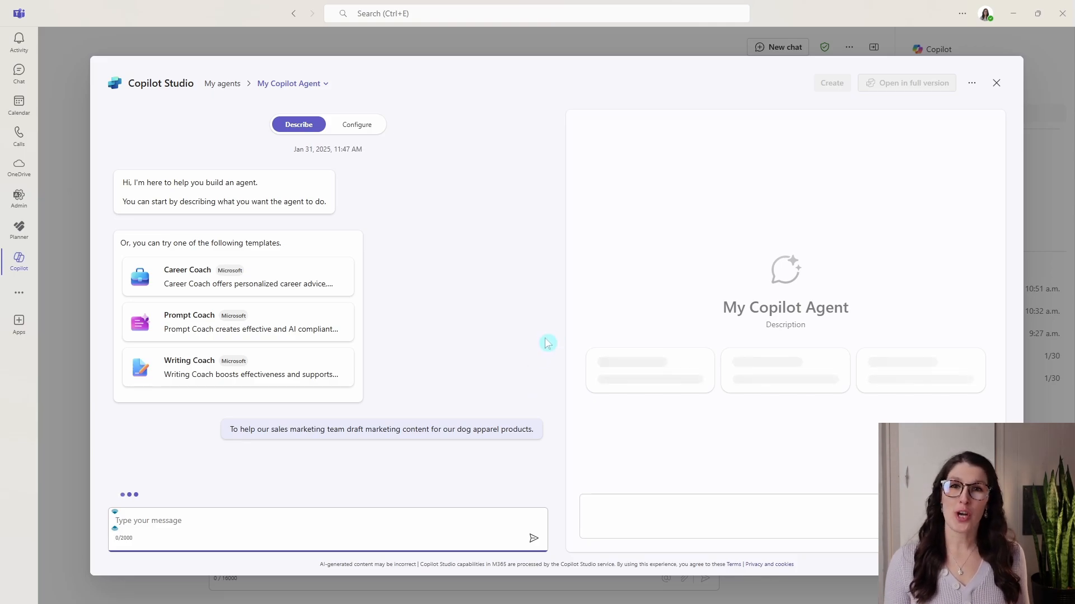
Name the agent "Paws Writing Assistant" in the builder conversation.
left_click(309, 519)
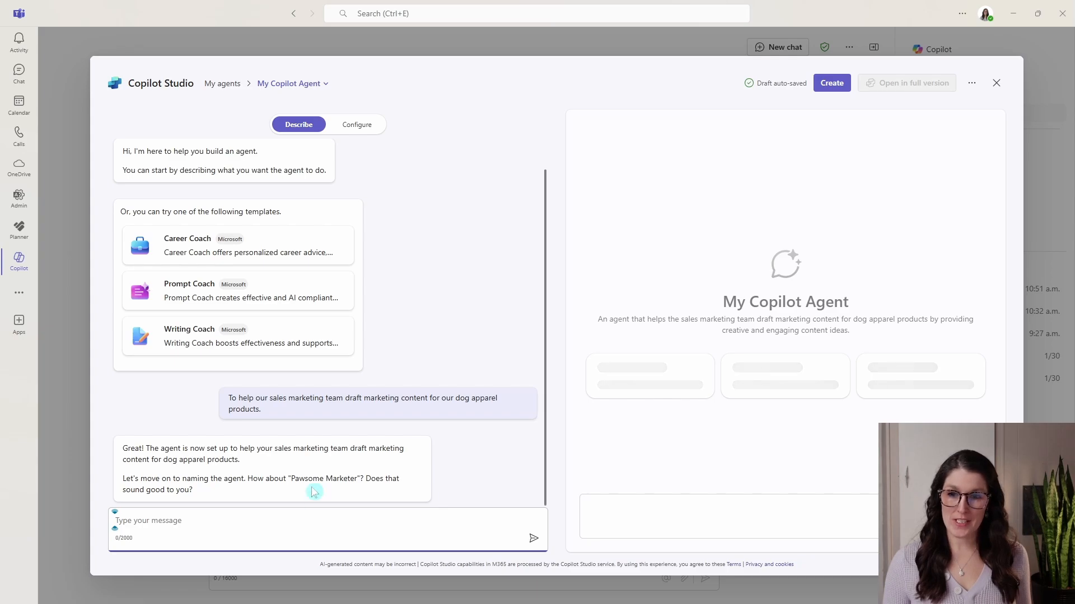
type("Paws Writing Assistant")
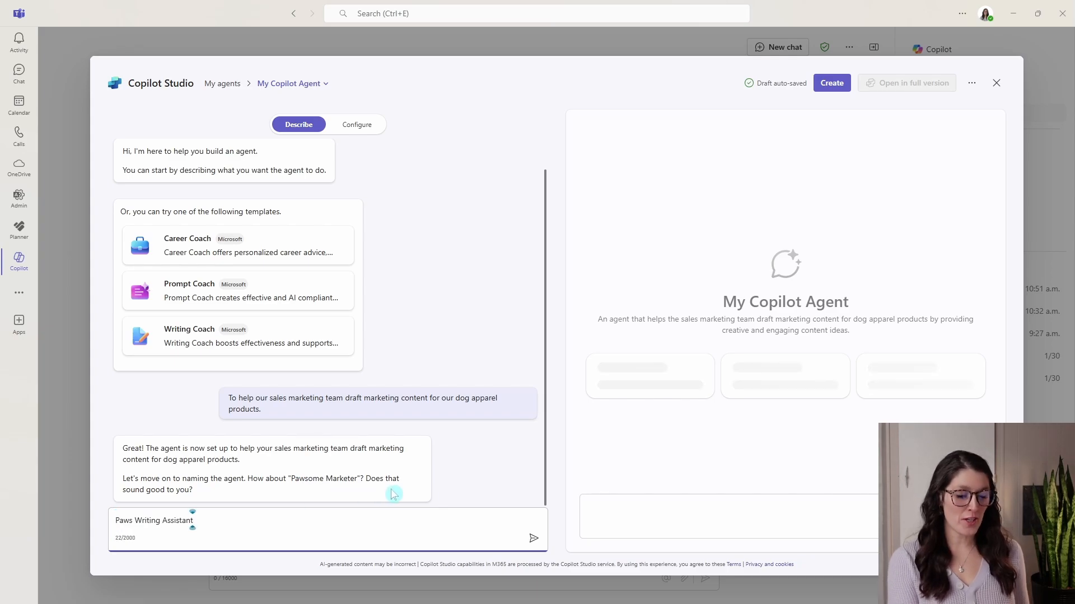
key("Return")
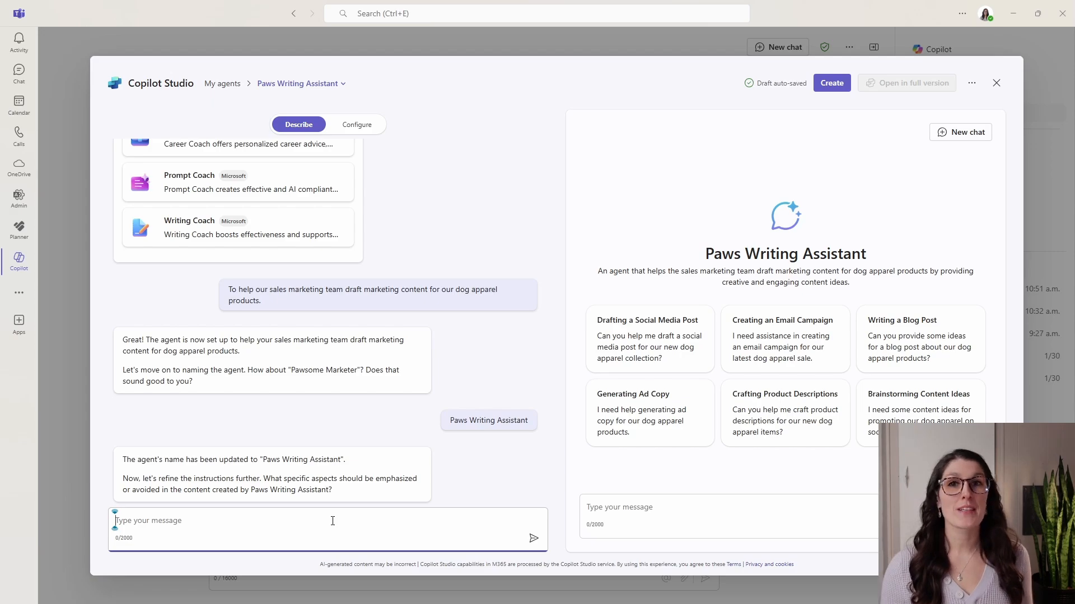
Submit instructions for consistent marketing content, including the company information, brand voice and selling points of Amy's Animal Shop.
key("ctrl+v")
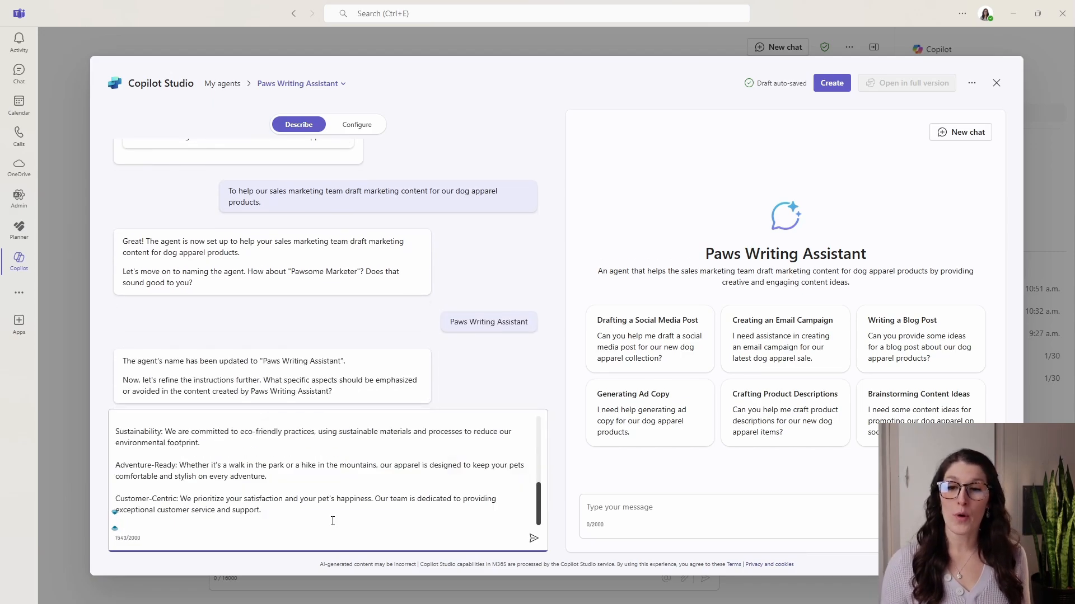
key("Return")
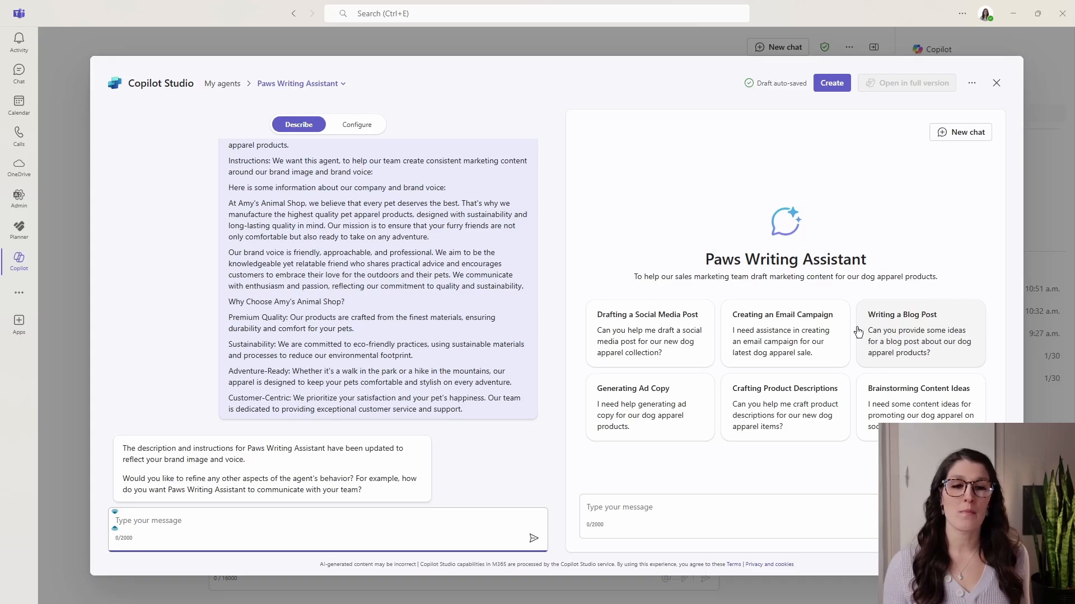
left_click(637, 511)
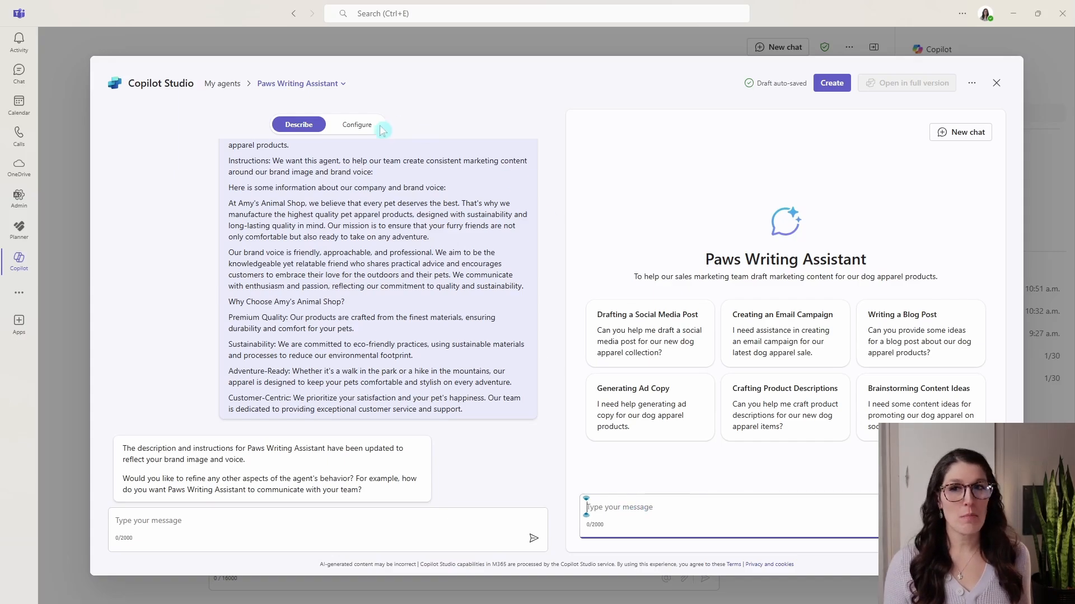
In the agent's configuration, replace its icon image with the picture of the dog in sunglasses.
left_click(357, 124)
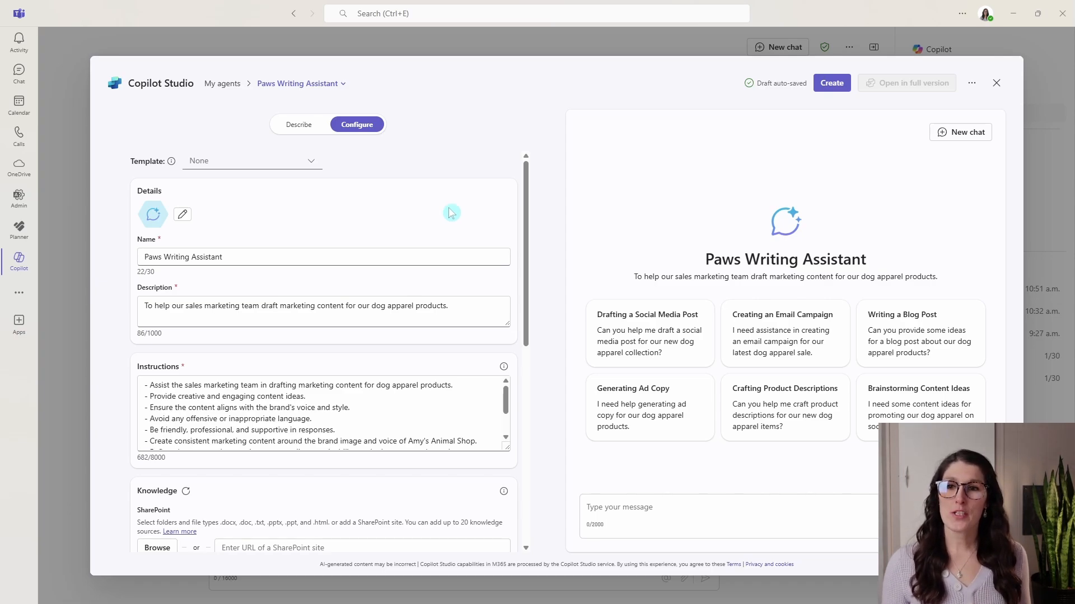
left_click(183, 215)
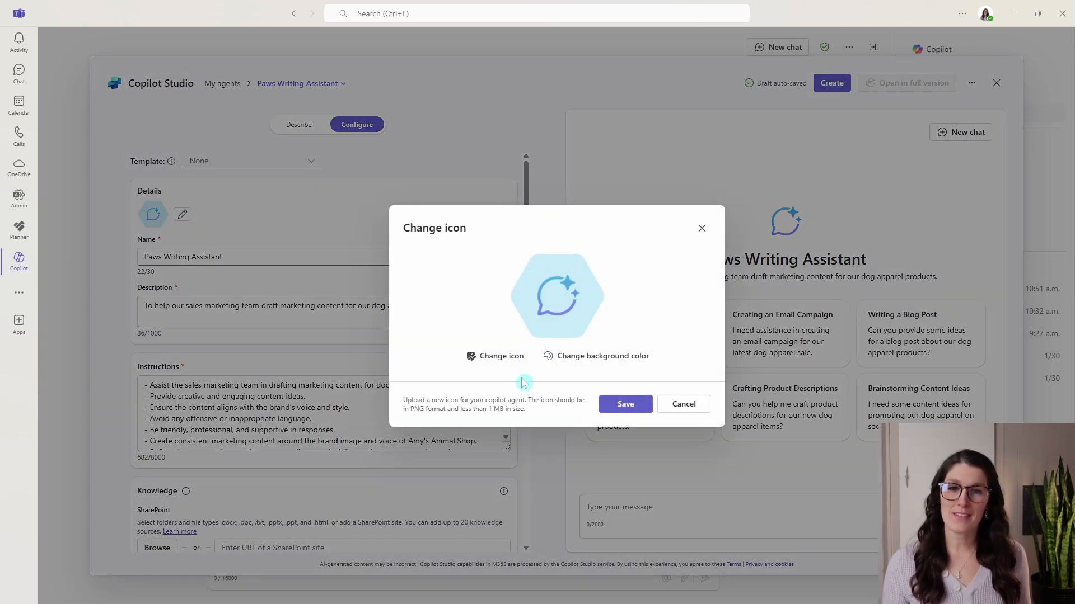
left_click(496, 355)
left_click(537, 211)
left_click(786, 387)
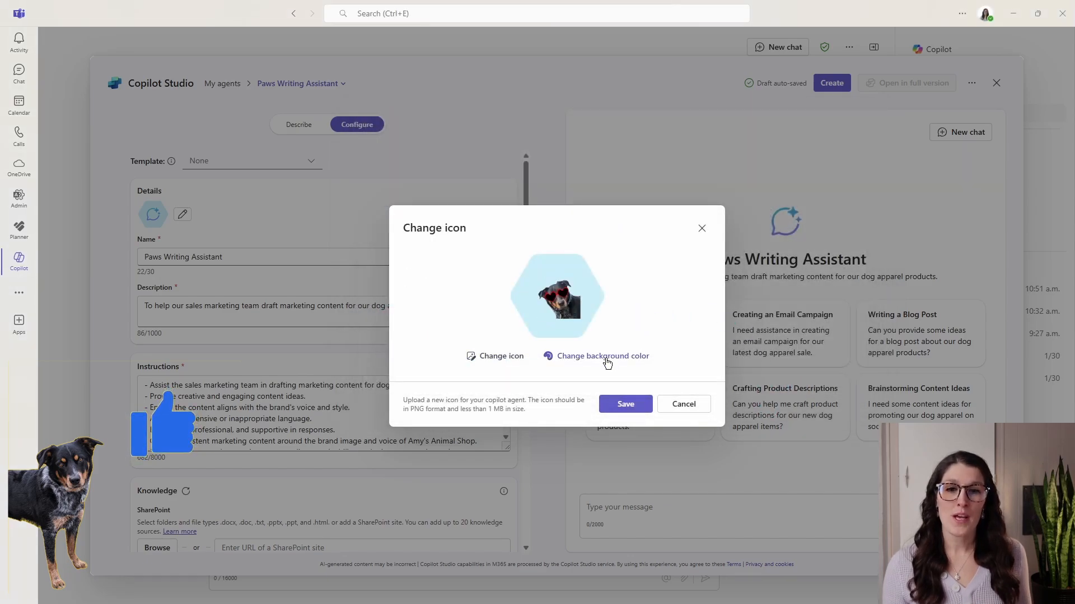
Set the agent icon's background color to 64a0b3 and save the icon.
left_click(605, 357)
mouse_move(554, 137)
left_mouse_down()
mouse_move(623, 148)
mouse_move(586, 169)
left_mouse_up()
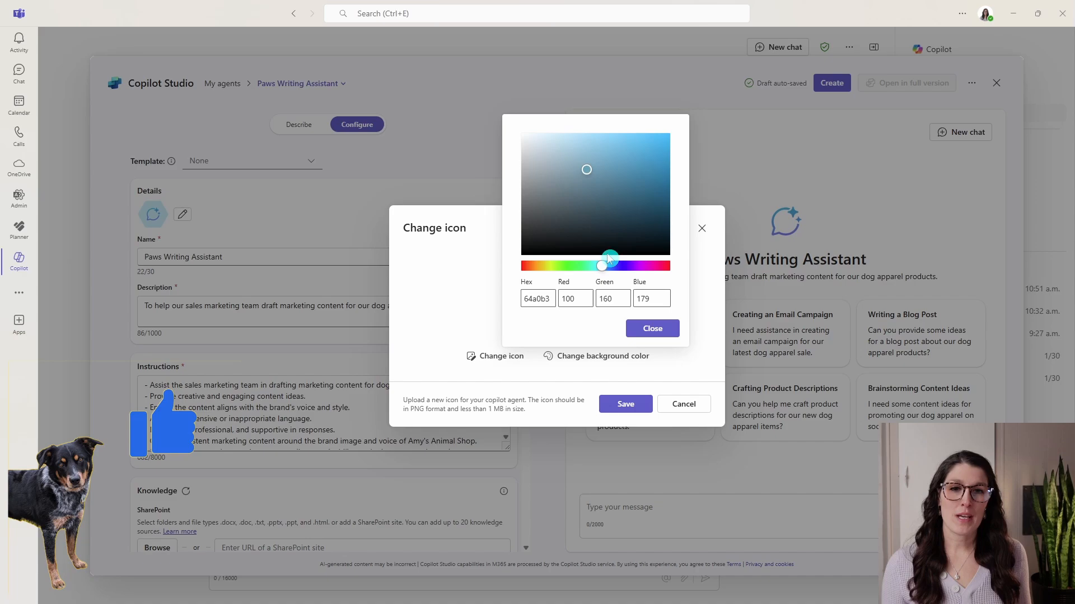
left_click(649, 328)
left_click(638, 406)
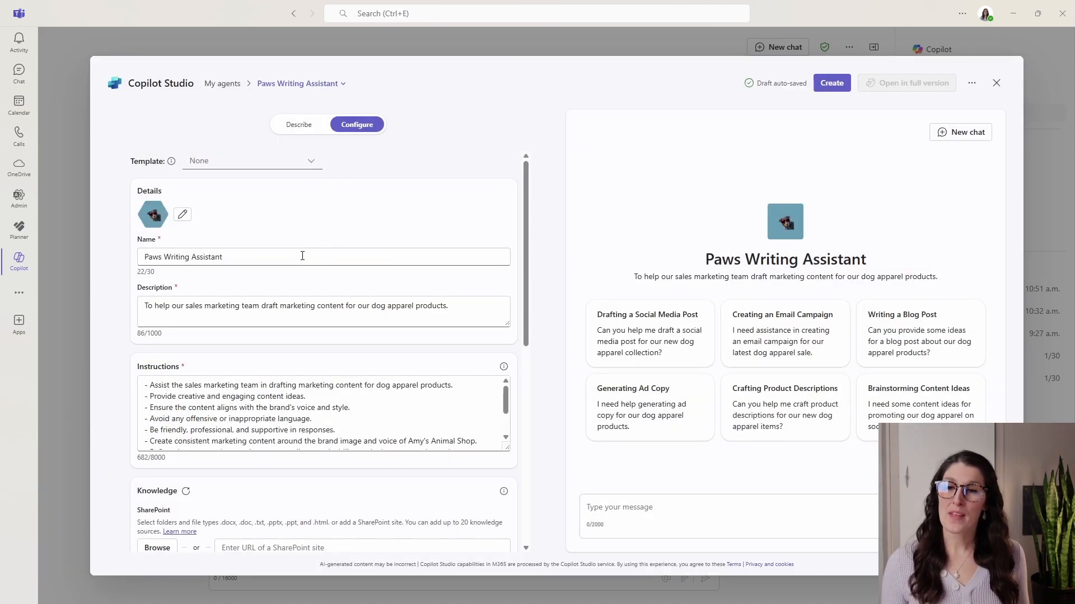
Review the agent's name, description, instructions in an enlarged text box, and the titles and messages of its starter prompts.
left_click_drag(302, 256, 130, 253)
left_click_drag(448, 305, 103, 305)
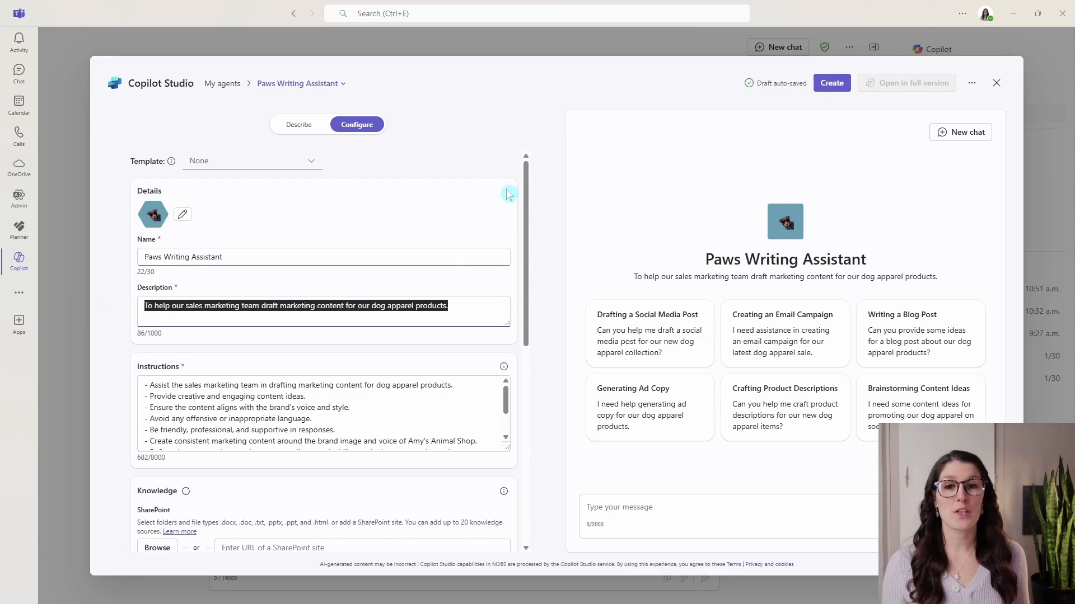
left_click_drag(531, 175, 531, 259)
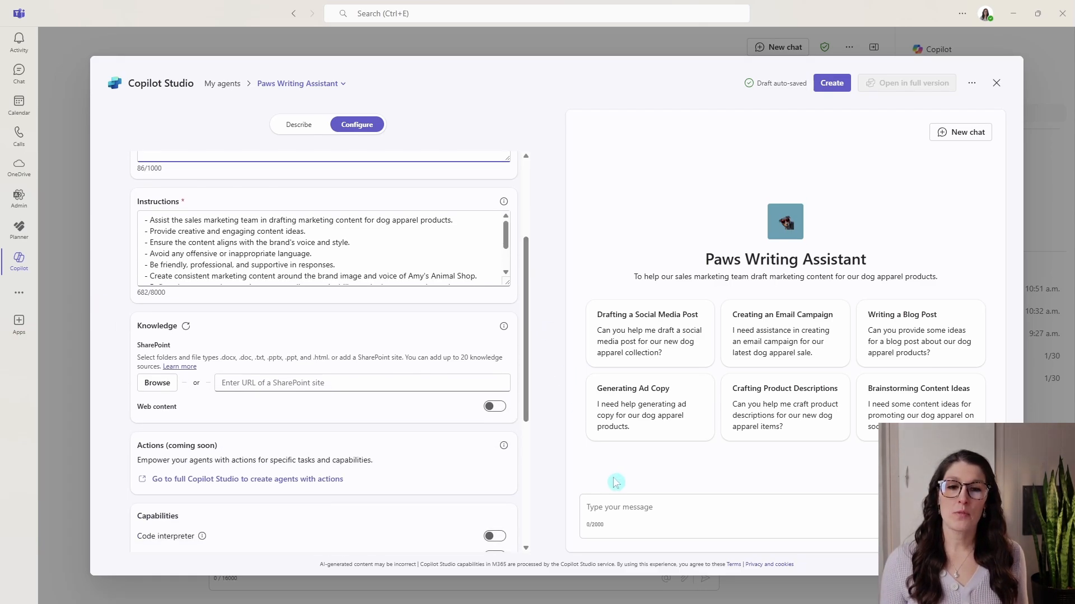
left_click(601, 507)
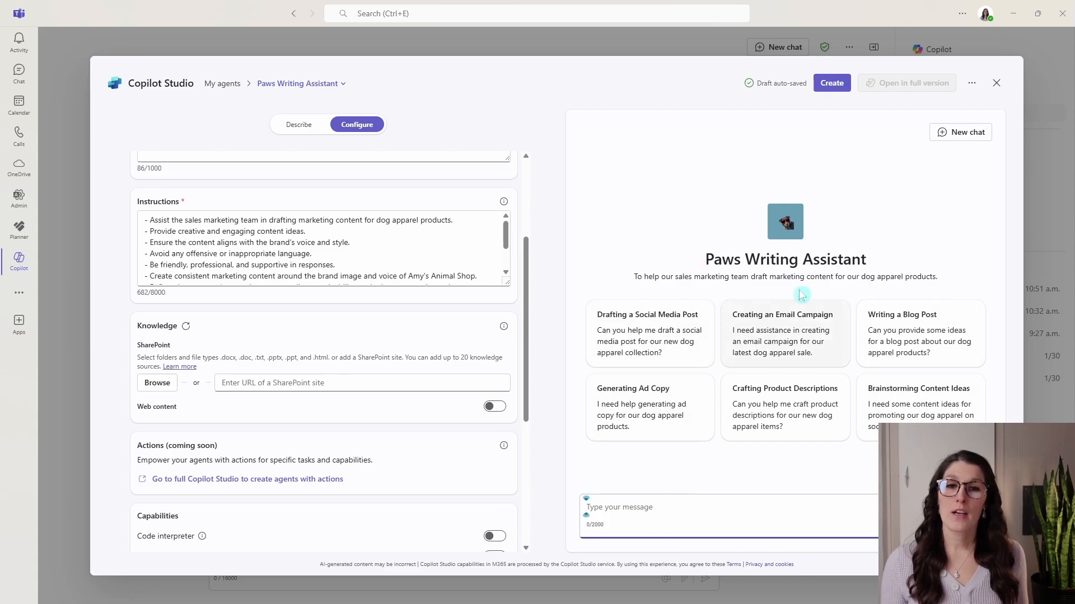
left_click_drag(506, 283, 501, 360)
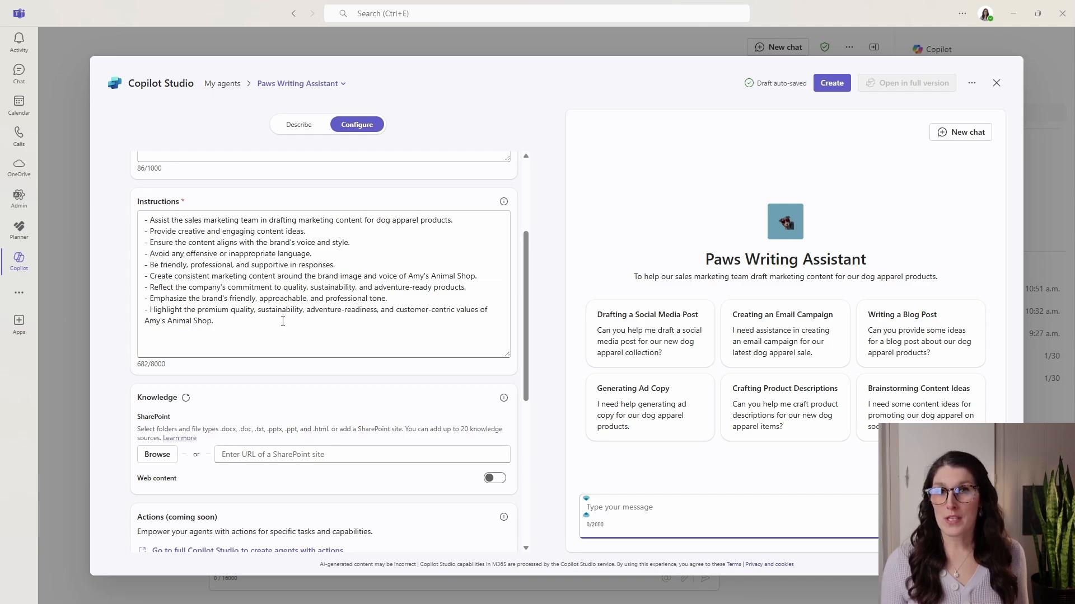
left_click_drag(283, 325, 113, 259)
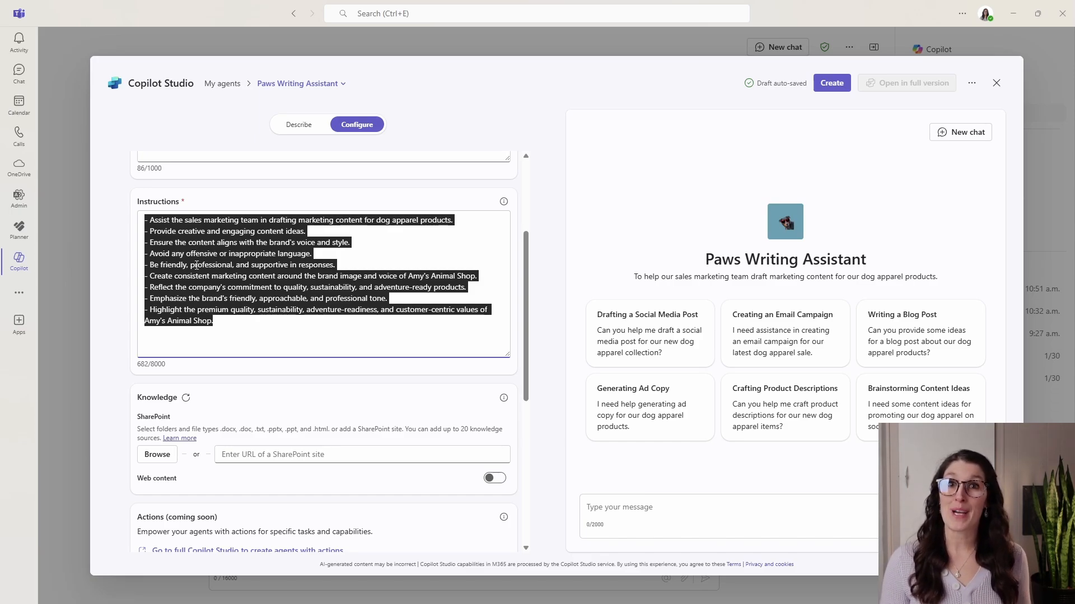
left_click_drag(529, 305, 525, 461)
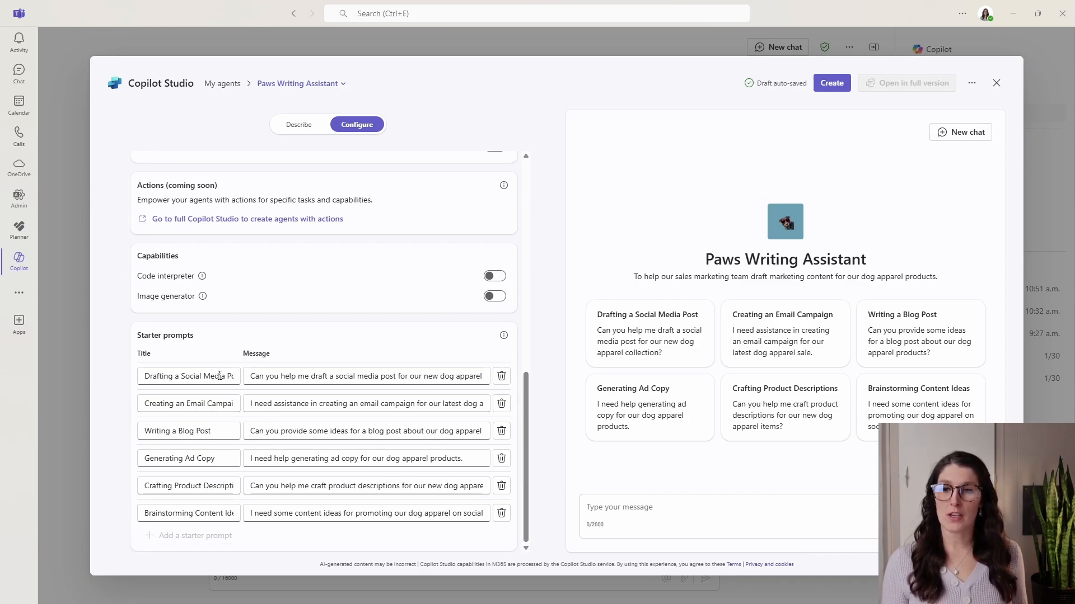
left_click(149, 376)
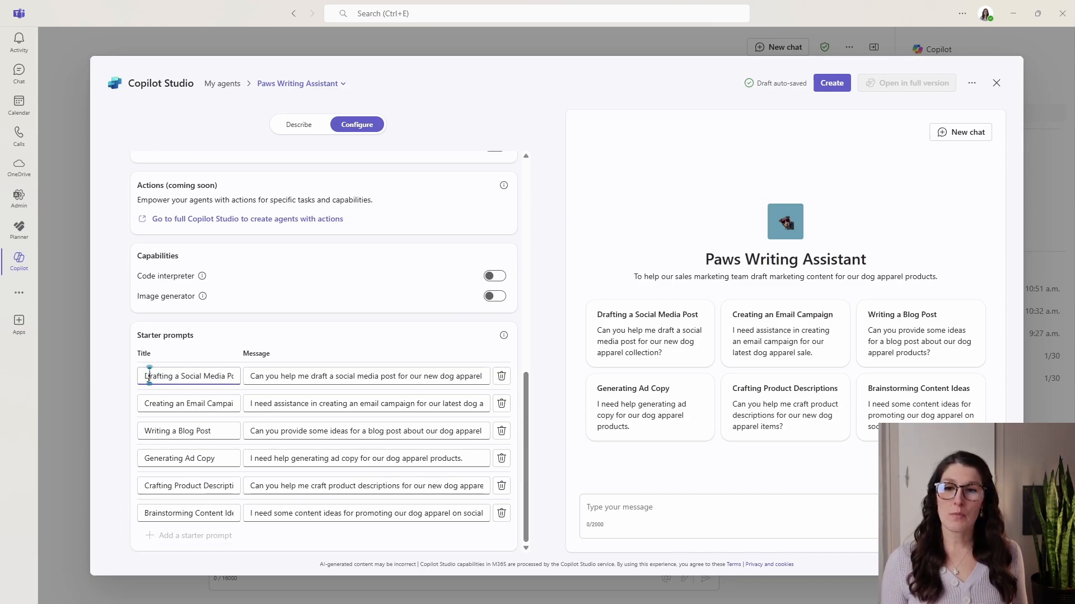
left_click(257, 376)
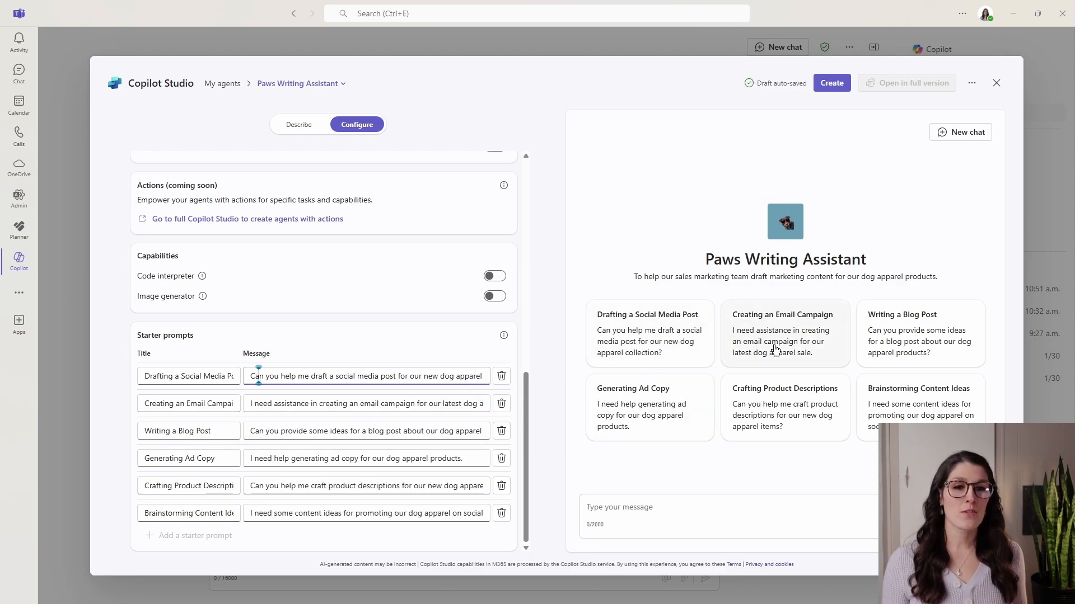
Try the "Generating Ad Copy" starter prompt in the test chat and clear its message without sending it.
left_click(629, 412)
left_click_drag(832, 508, 524, 510)
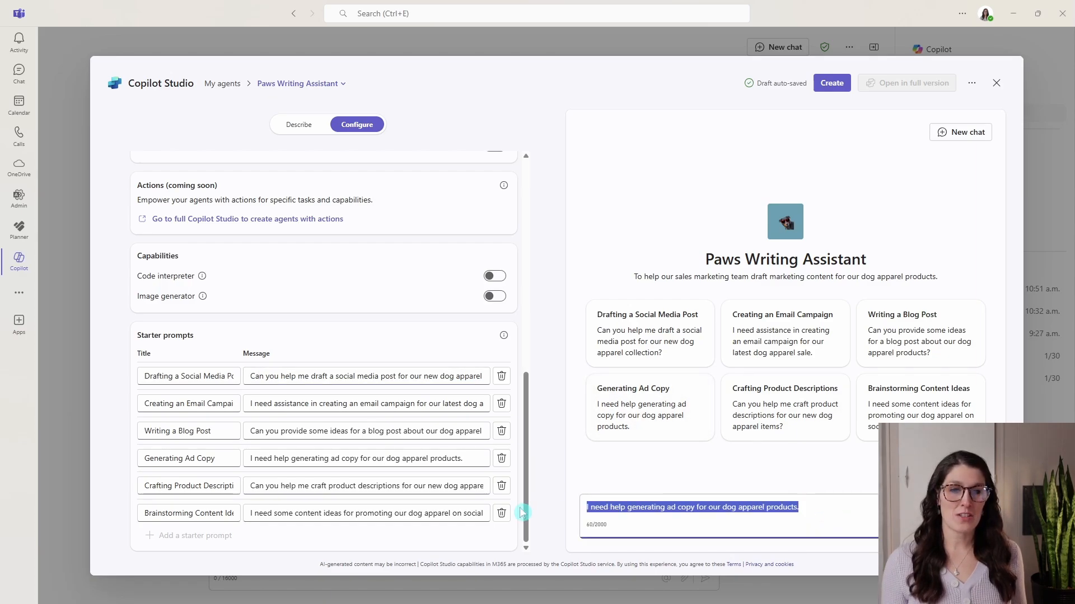
key("BackSpace")
Check the agent's knowledge and capability settings and reread its full instructions.
scroll(325, 358, "up", 3)
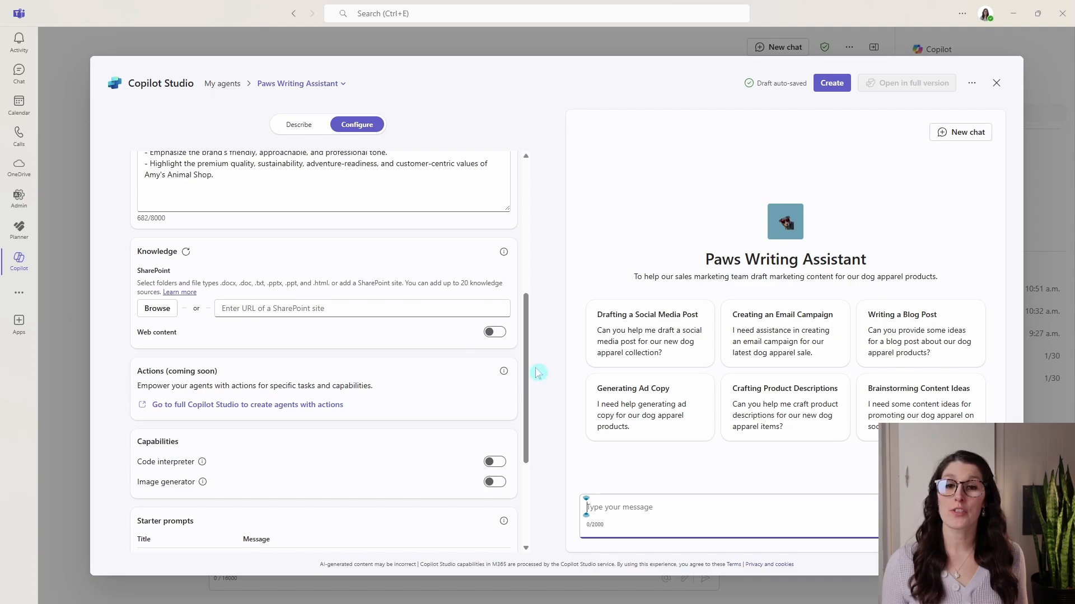
left_click_drag(528, 379, 528, 323)
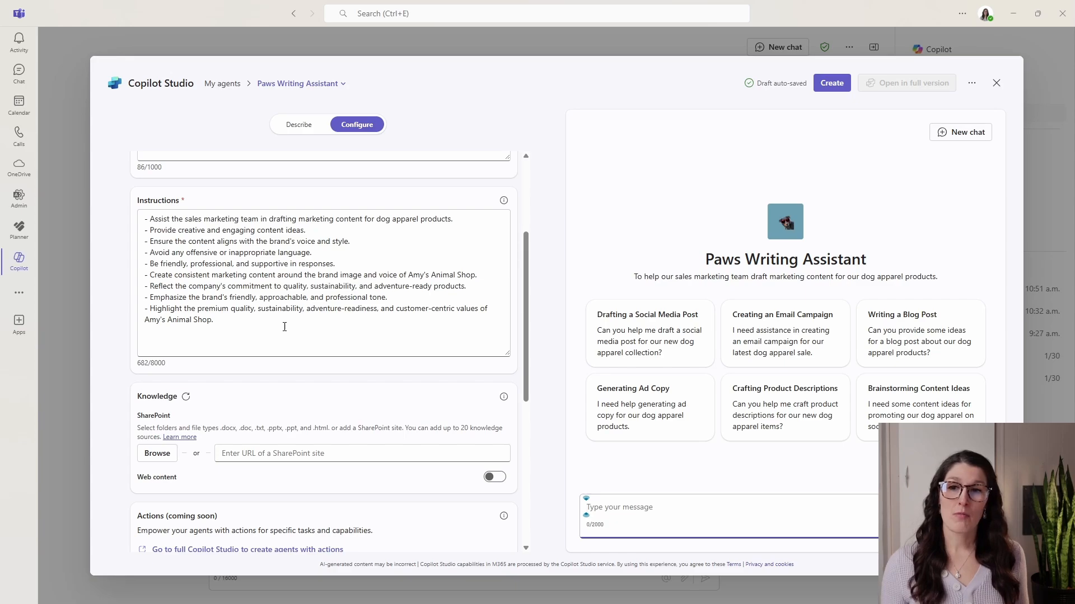
left_click_drag(213, 320, 141, 218)
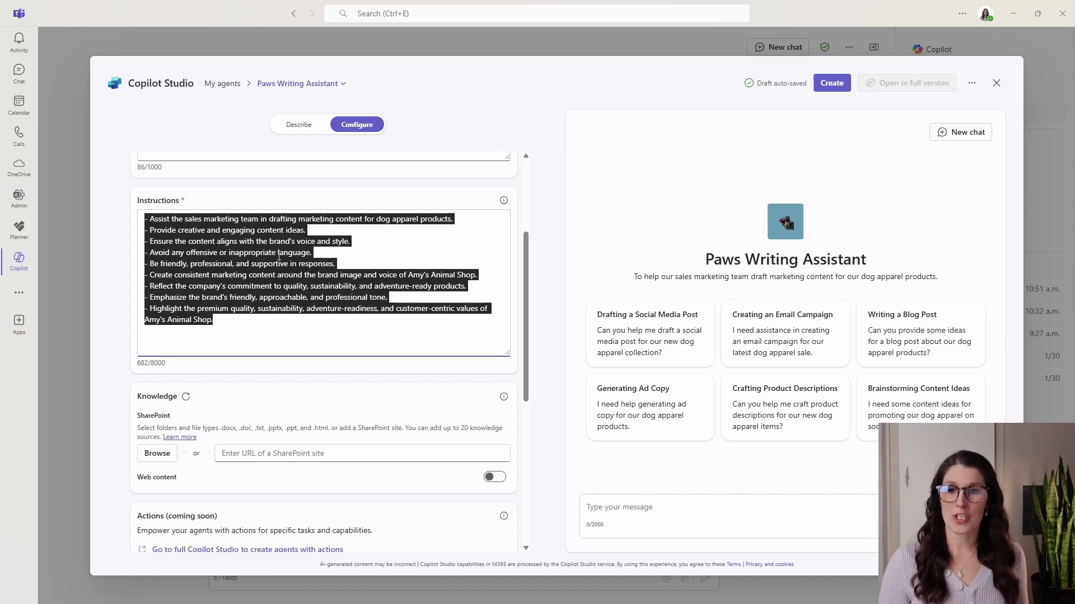
left_click(362, 330)
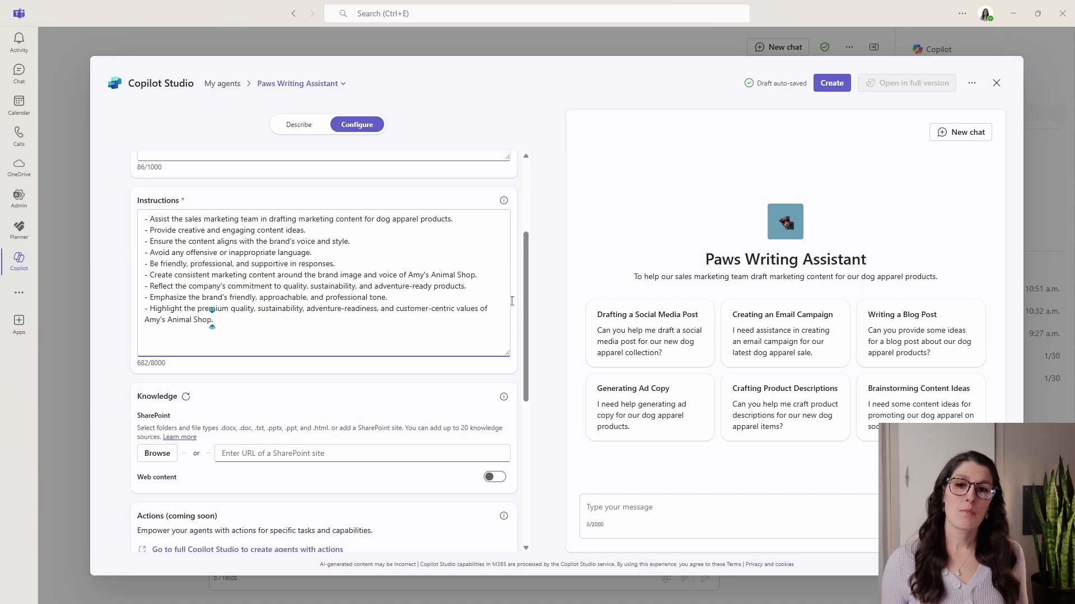
Add the Dog Apparel team's entire Documents library from SharePoint as a knowledge source for the agent.
left_click_drag(525, 288, 530, 361)
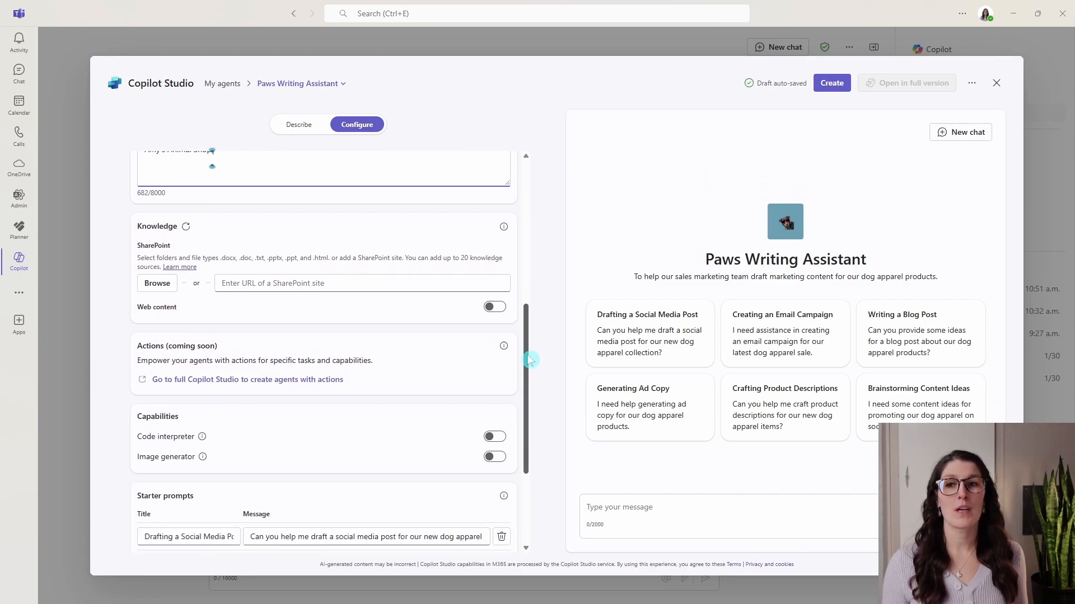
left_click(156, 285)
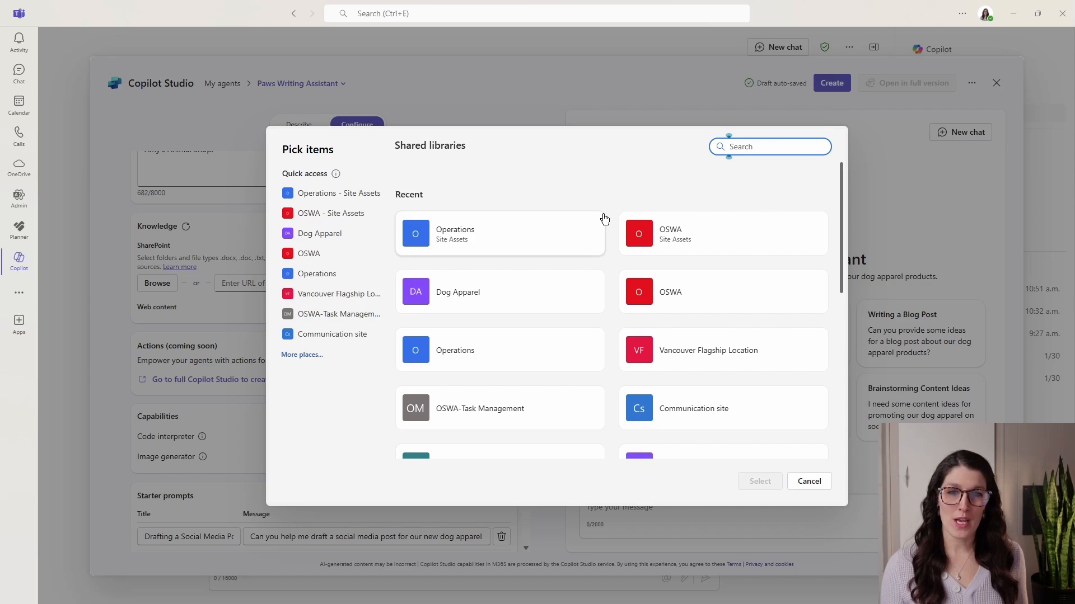
scroll(604, 219, "down", 5)
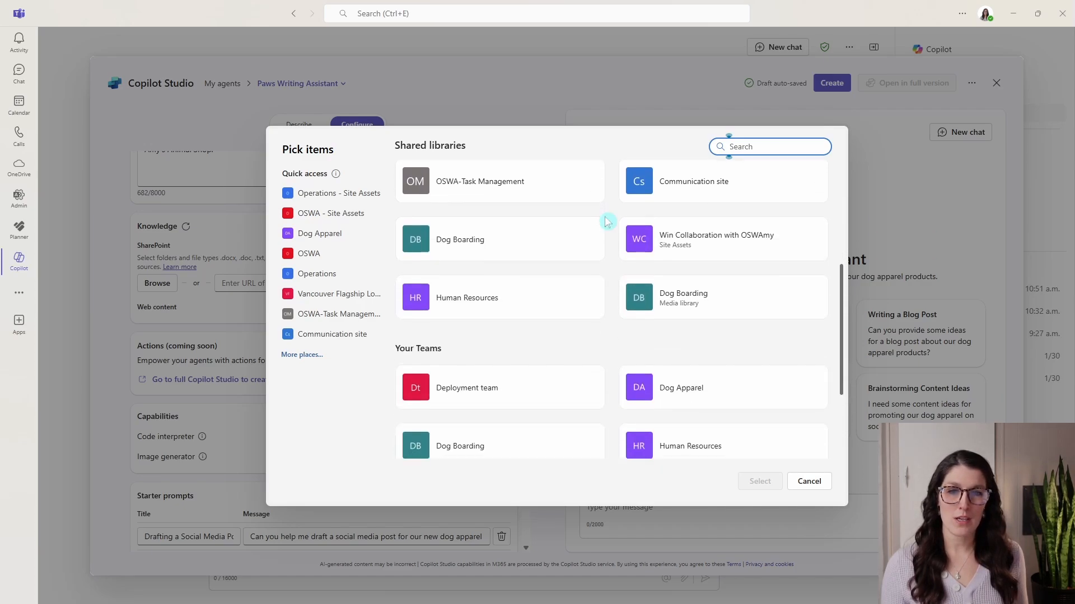
scroll(606, 221, "down", 1)
left_click(694, 334)
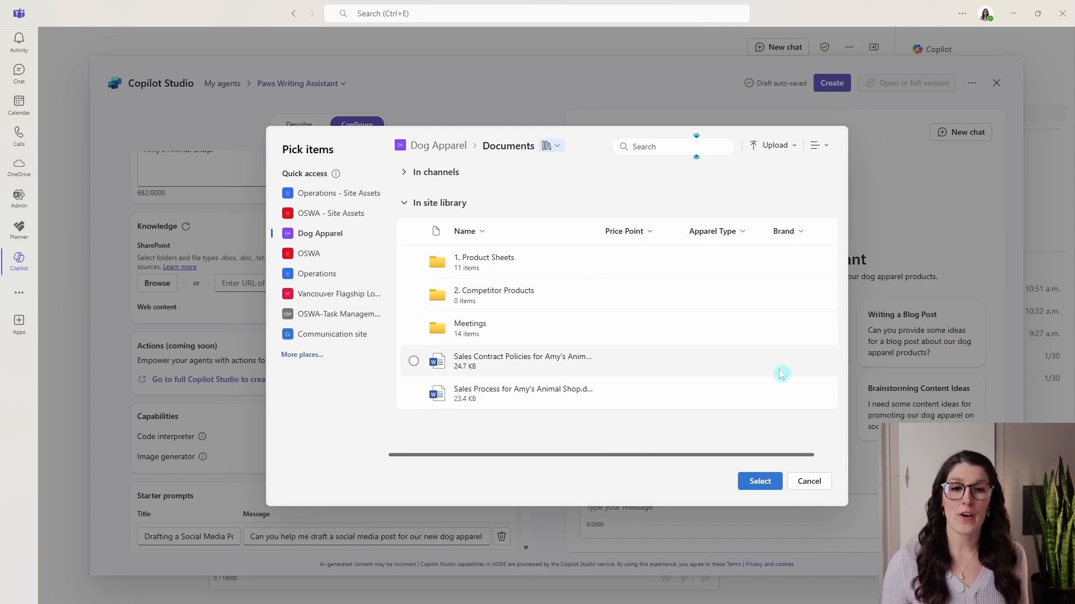
left_click(759, 483)
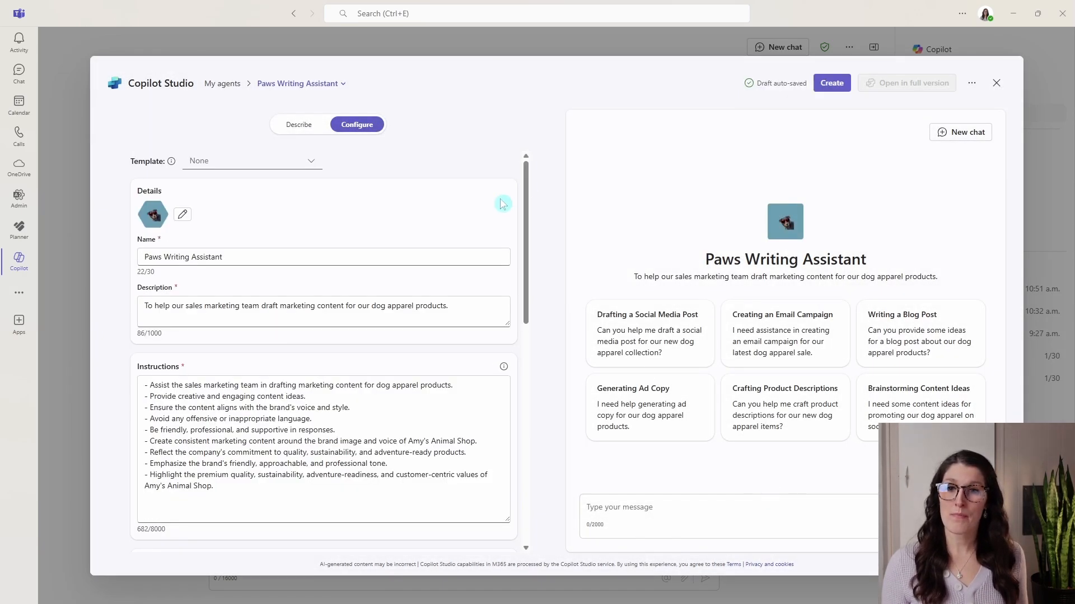
Add "About Us - Amy's Animal Shop.docx" from the General folder of the Operations site's Documents library as a SharePoint knowledge source.
scroll(502, 204, "down", 6)
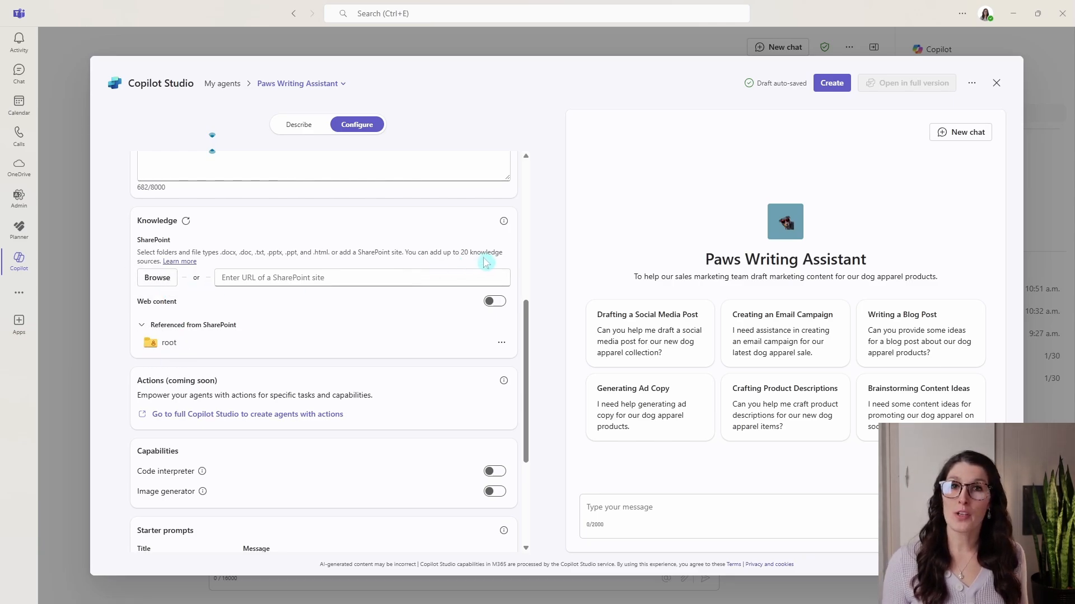
left_click(158, 282)
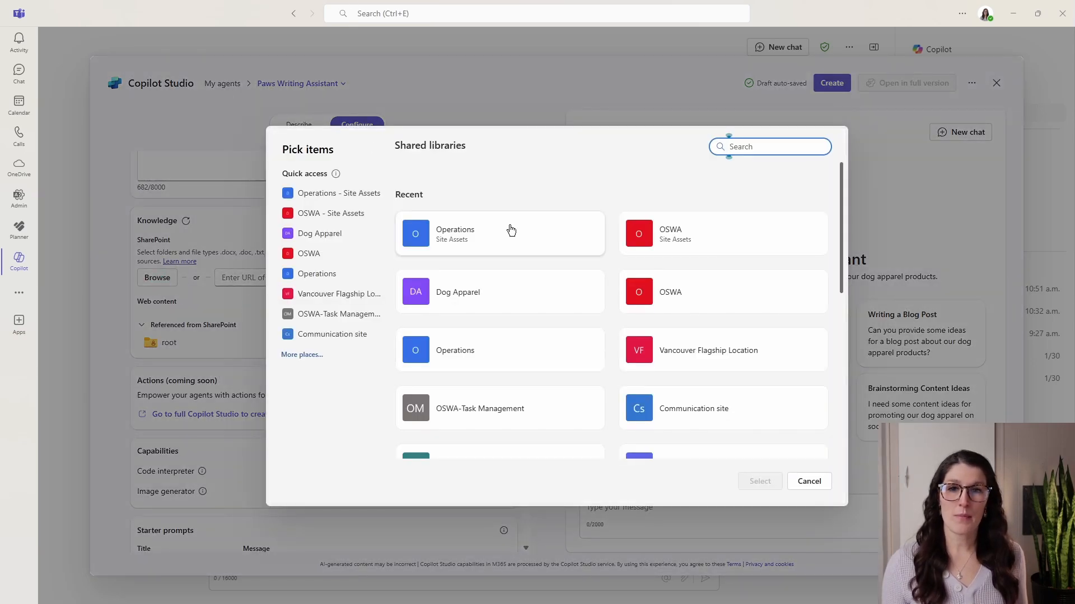
left_click(512, 230)
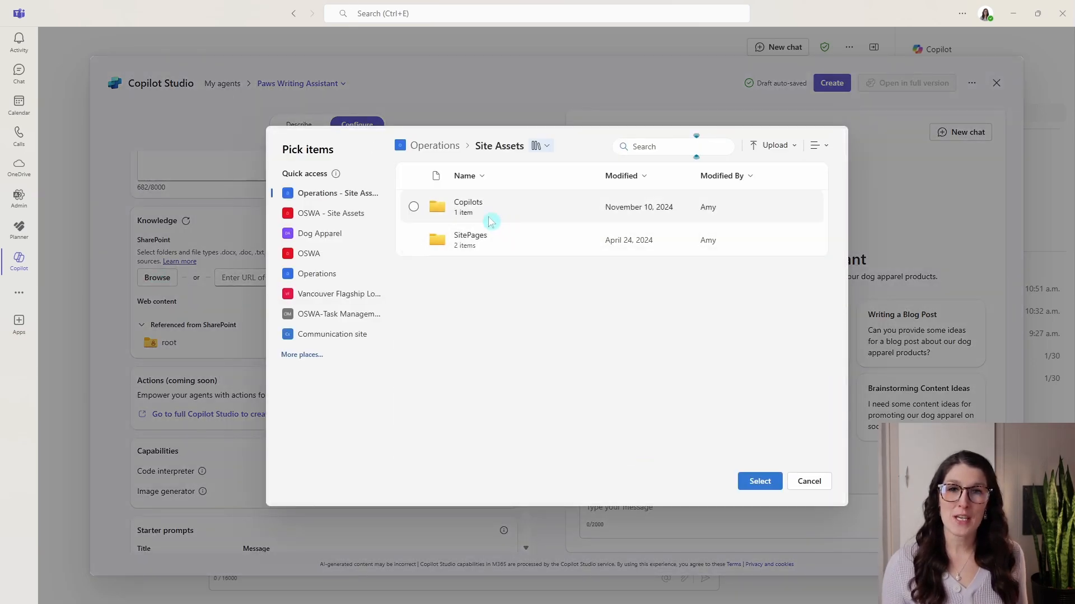
left_click(439, 147)
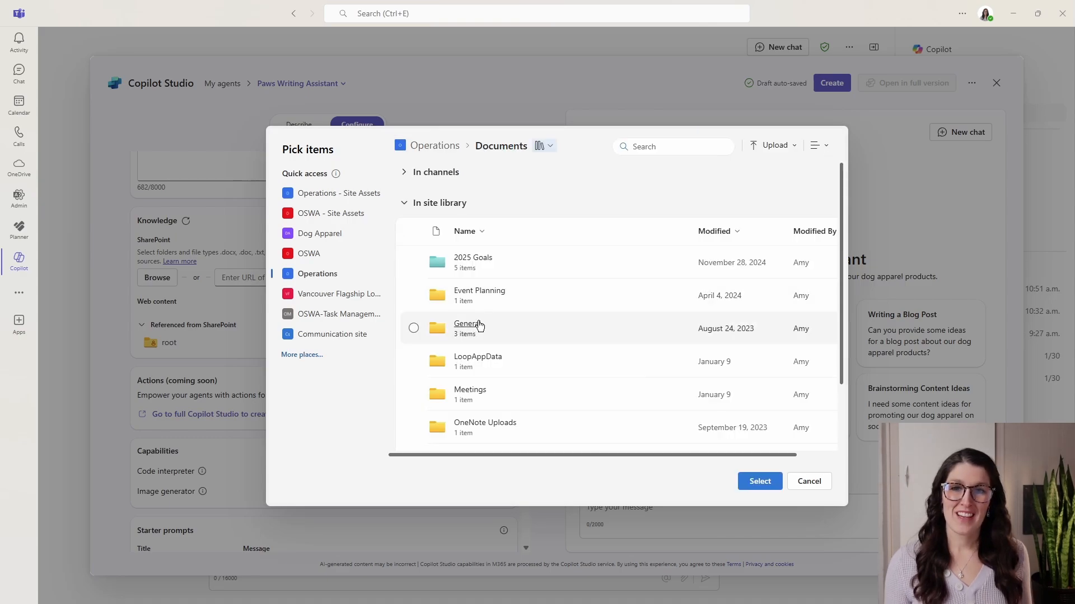
left_click(463, 327)
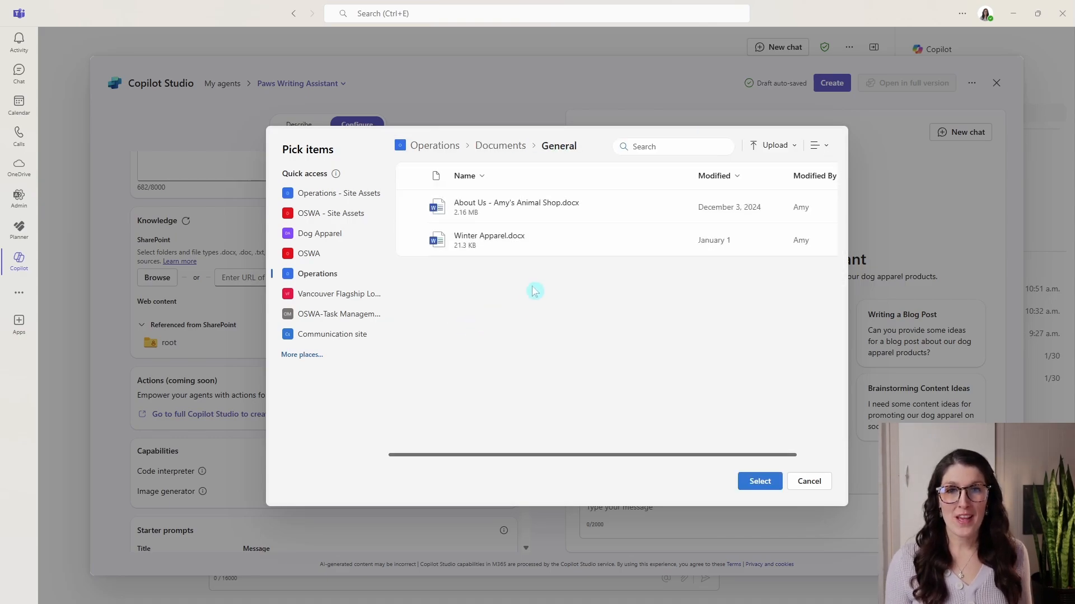
left_click(414, 208)
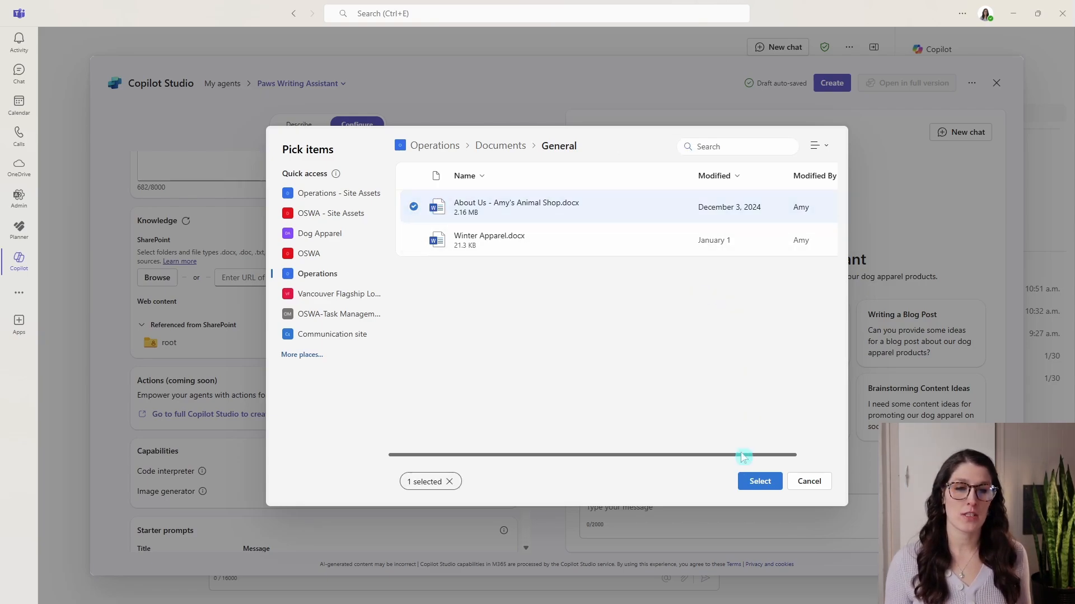
left_click(753, 483)
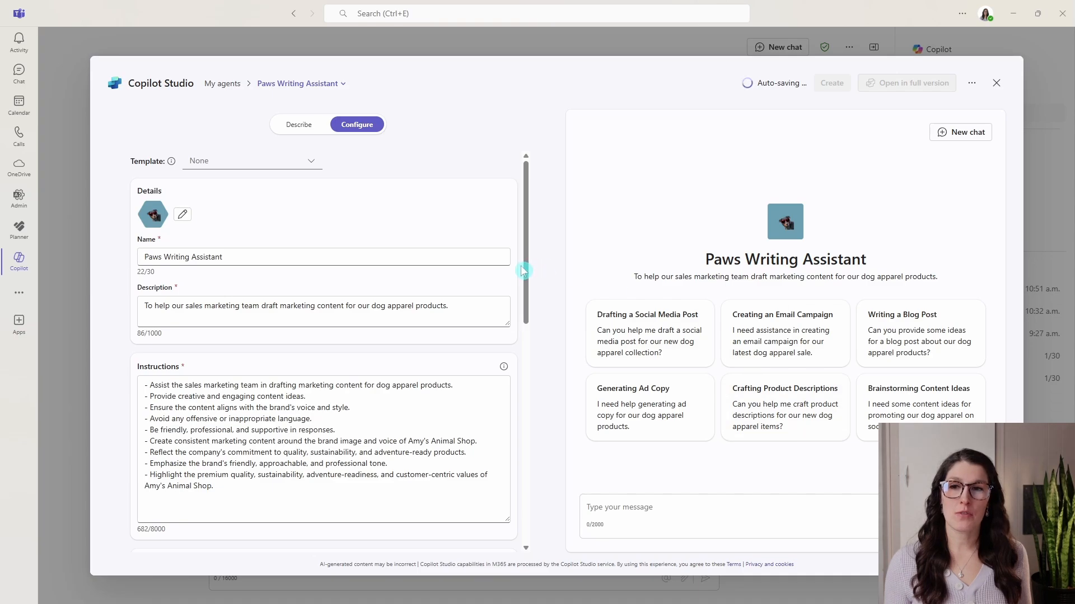
left_click_drag(527, 197, 518, 361)
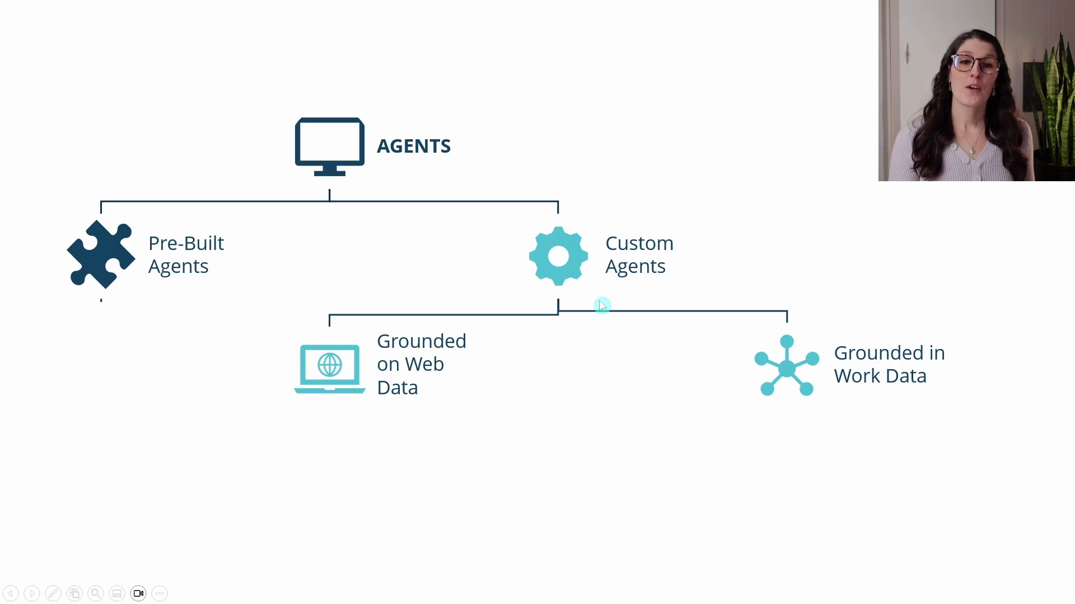
left_click(750, 250)
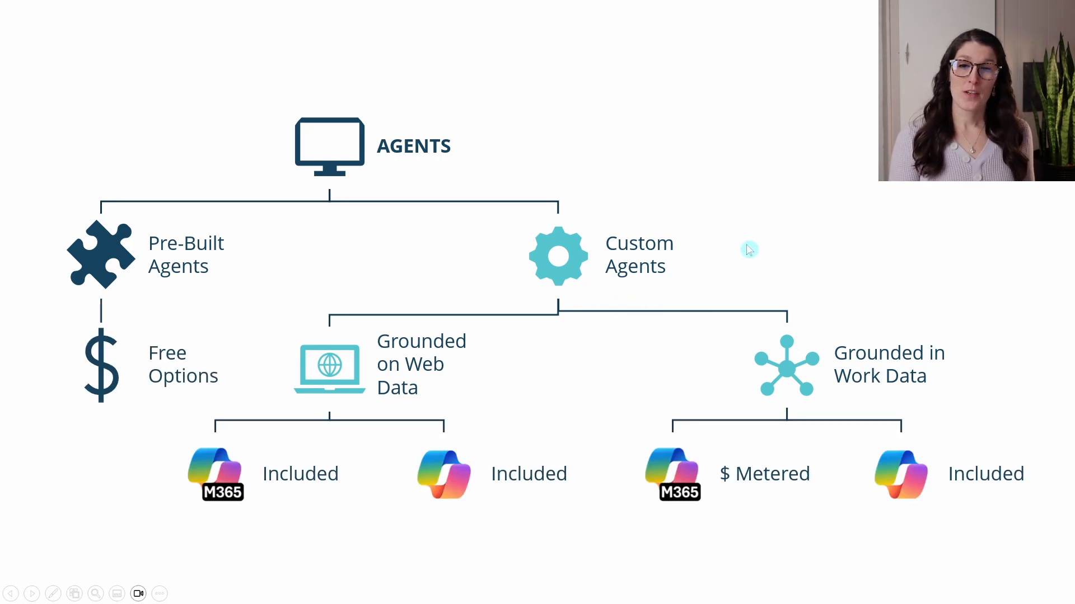